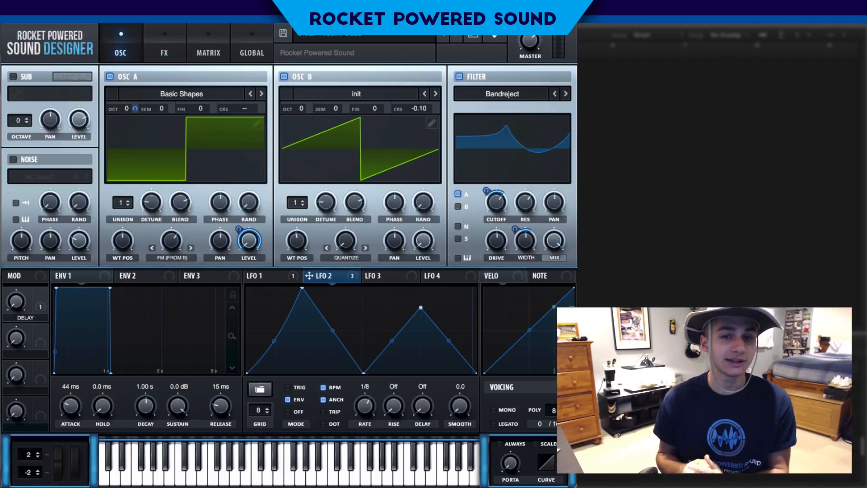
Start from an initialized preset and load the analog Basic Shapes wavetable into oscillator A at its square-wave position.
left_click(498, 40)
left_click(518, 79)
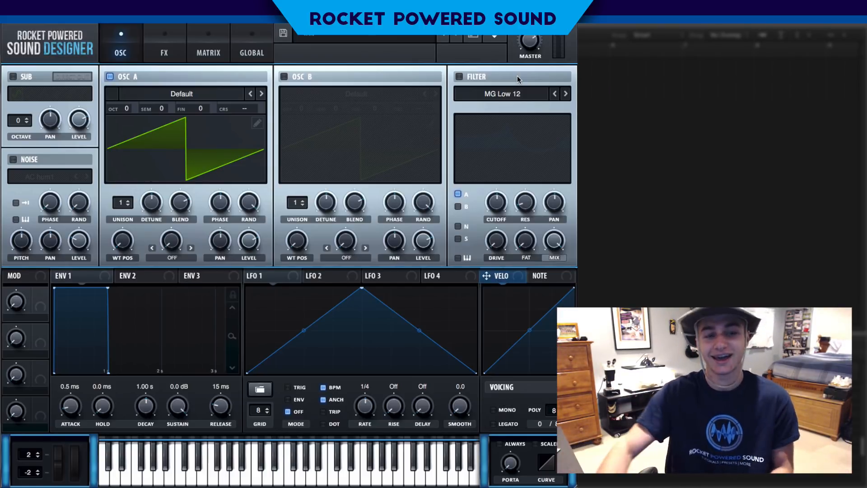
left_click(213, 91)
mouse_move(221, 106)
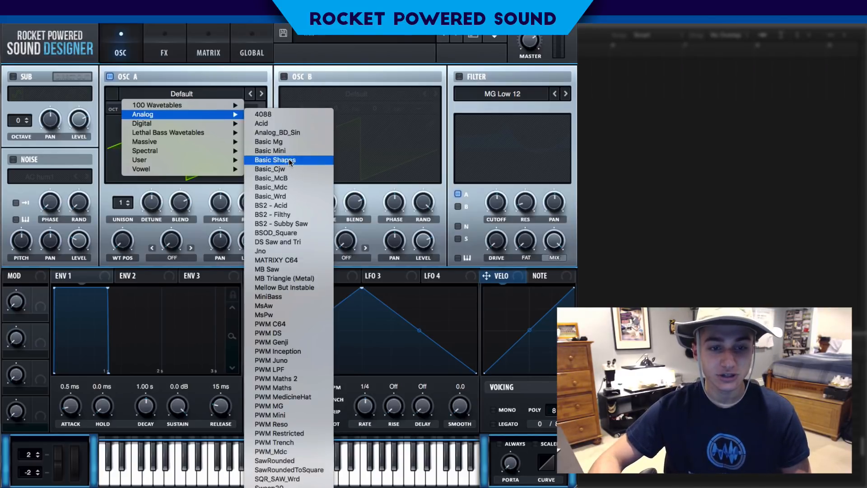
left_click(289, 158)
left_click_drag(122, 240, 135, 188)
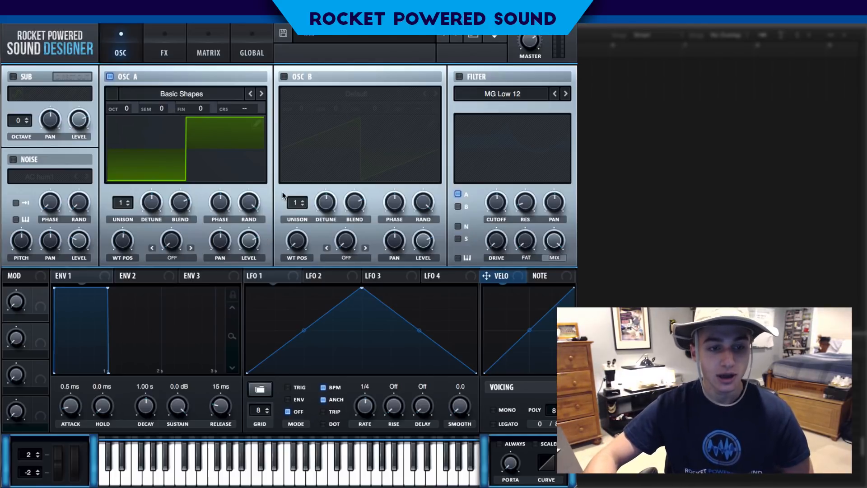
Set oscillator A's warp mode to FM (from B), enable oscillator B and raise the warp amount.
left_click(180, 263)
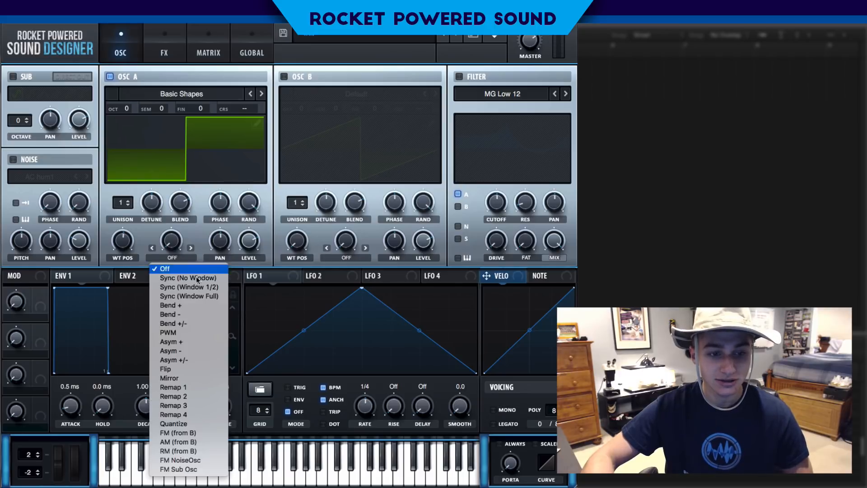
left_click(205, 433)
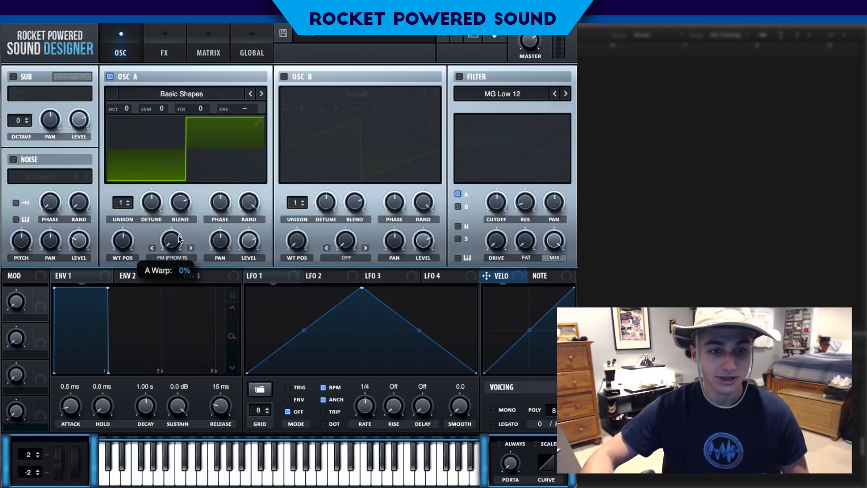
left_click(283, 80)
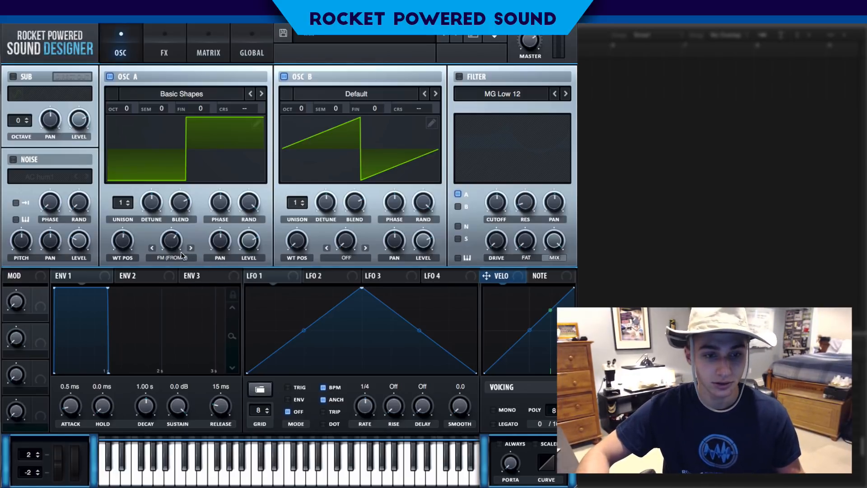
mouse_move(175, 245)
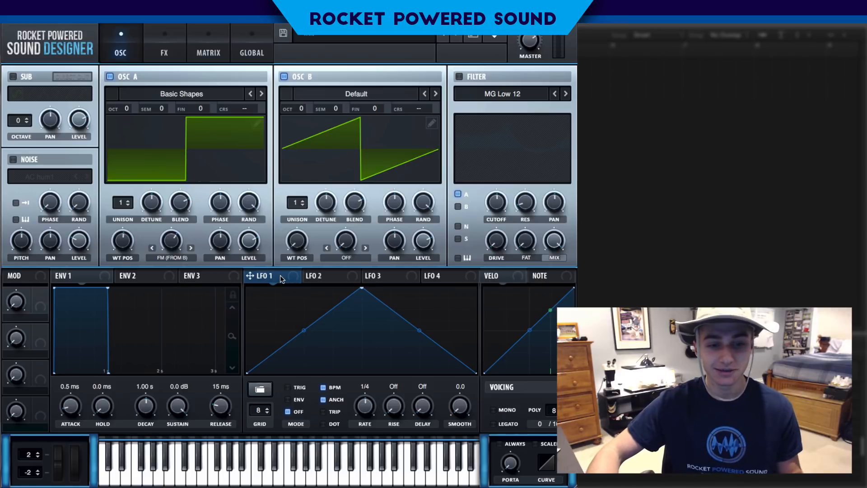
Assign LFO 1 to oscillator A's octave and shape it as a short falling ramp, retriggered at a 1/2 rate.
left_click_drag(280, 276, 131, 108)
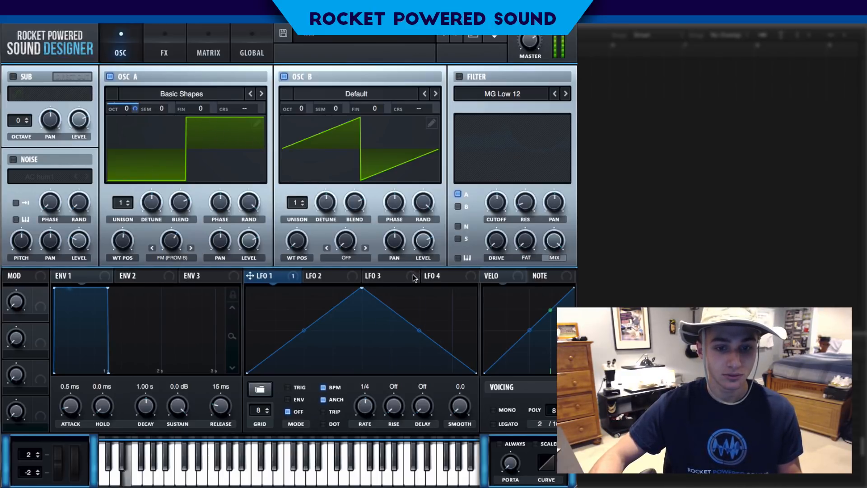
left_click(288, 387)
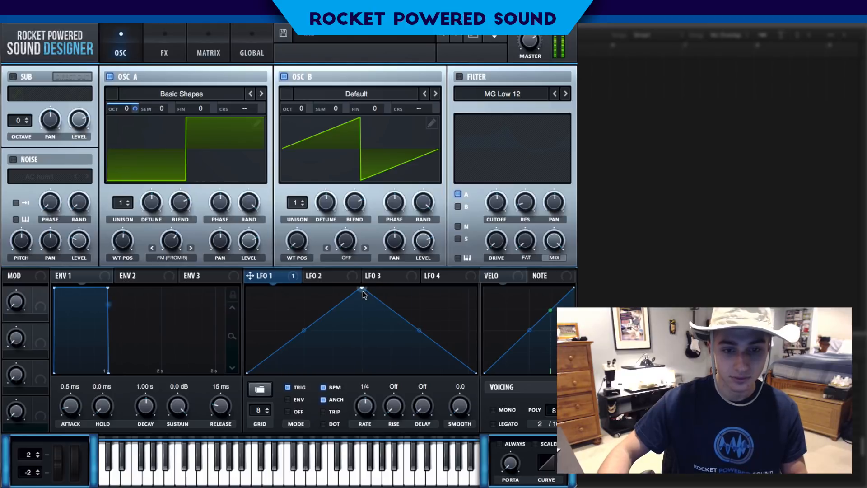
left_click_drag(363, 291, 247, 288)
double_click(372, 371)
left_click_drag(372, 371, 356, 401)
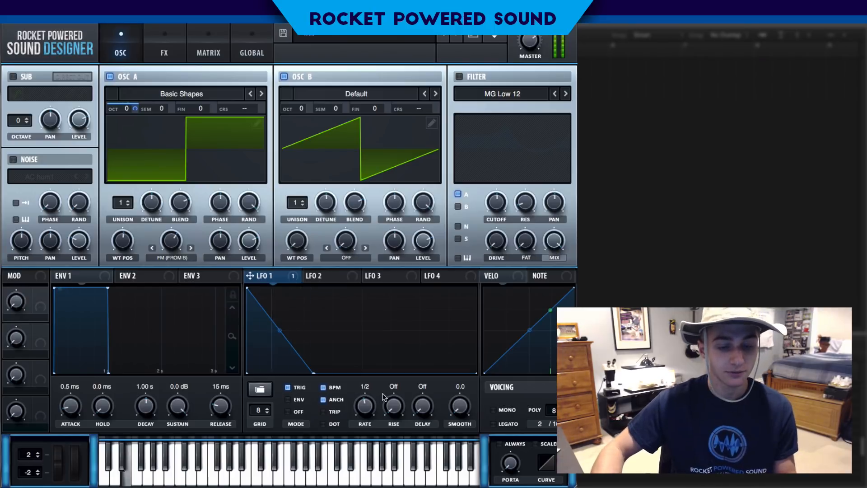
Switch LFO 1 to envelope mode with a slightly shorter ramp, and reduce its modulation of oscillator A's octave.
left_click(288, 400)
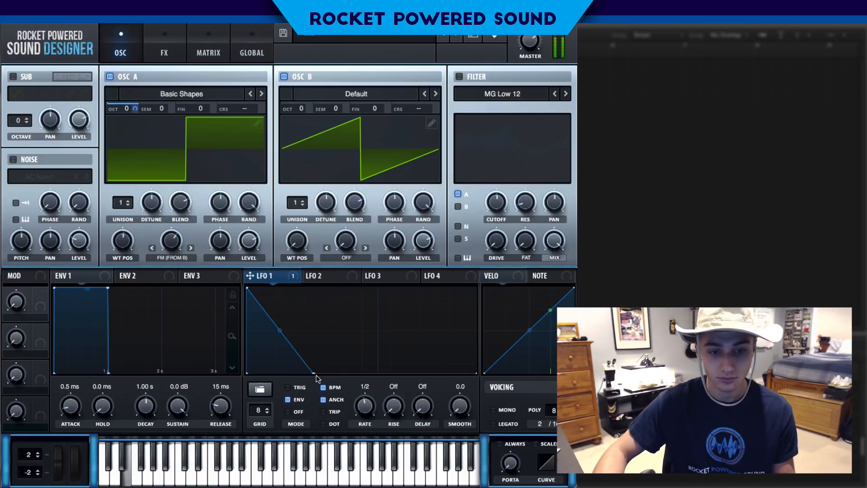
left_click_drag(313, 373, 312, 375)
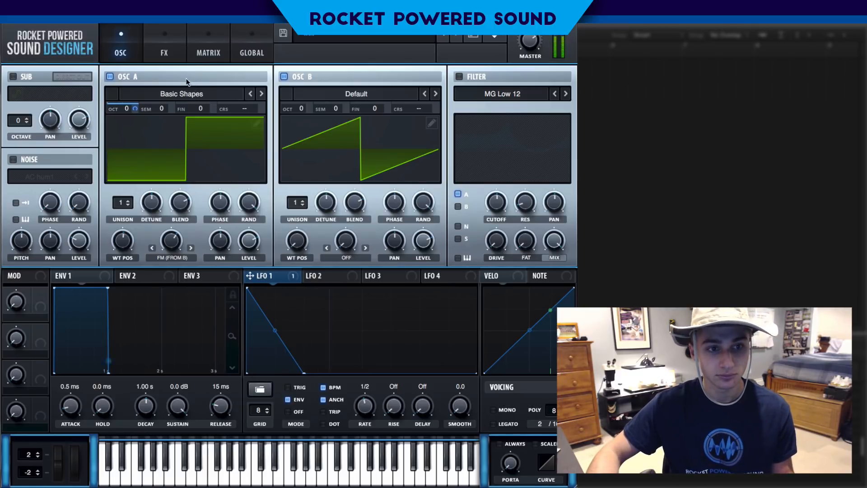
left_click_drag(136, 109, 119, 118)
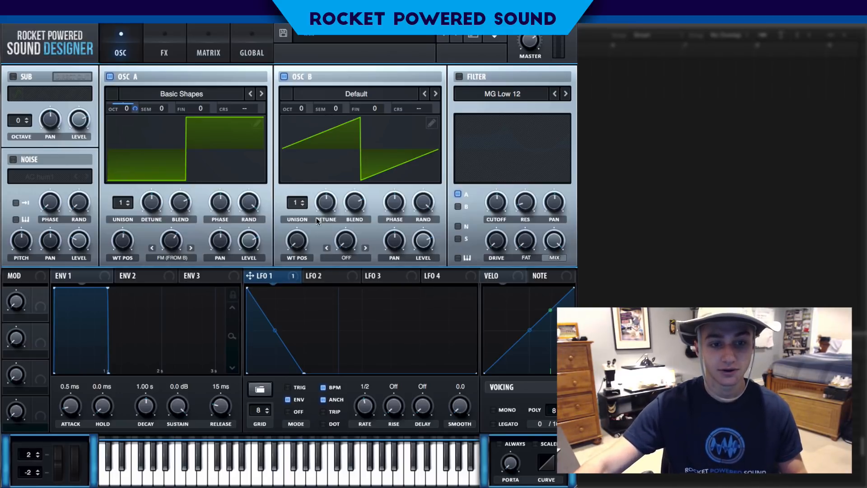
Assign LFO 2 to oscillator A's level and shape it as a tall peak followed by a lower one, in trigger mode.
left_click(342, 277)
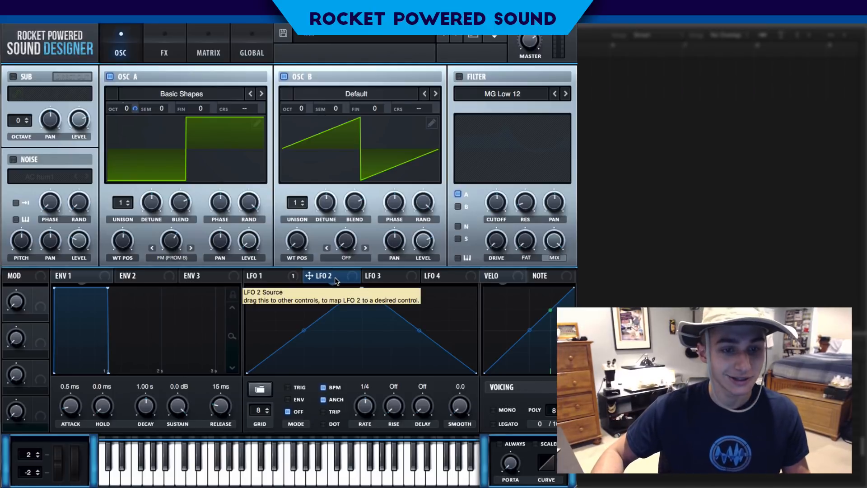
left_click_drag(334, 277, 256, 244)
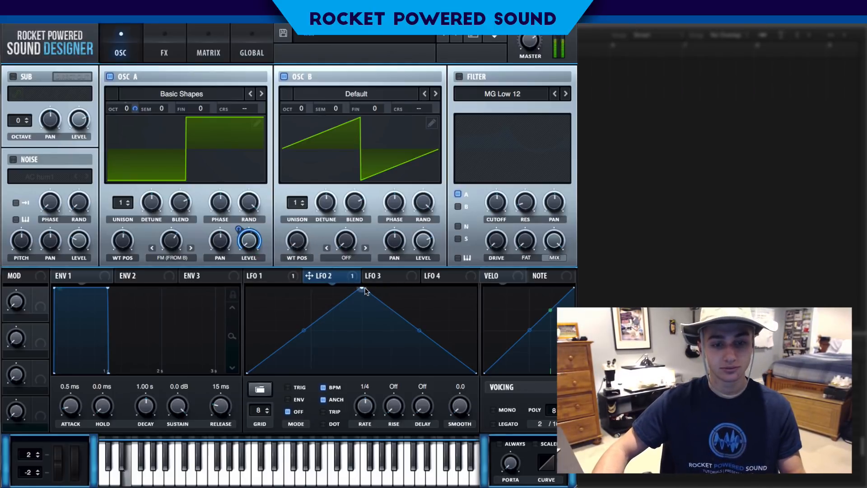
left_click_drag(360, 289, 307, 271)
left_click_drag(386, 364, 364, 387)
double_click(425, 308)
mouse_move(425, 308)
left_mouse_down()
mouse_move(427, 298)
mouse_move(420, 315)
left_mouse_up()
left_click_drag(271, 328, 275, 343)
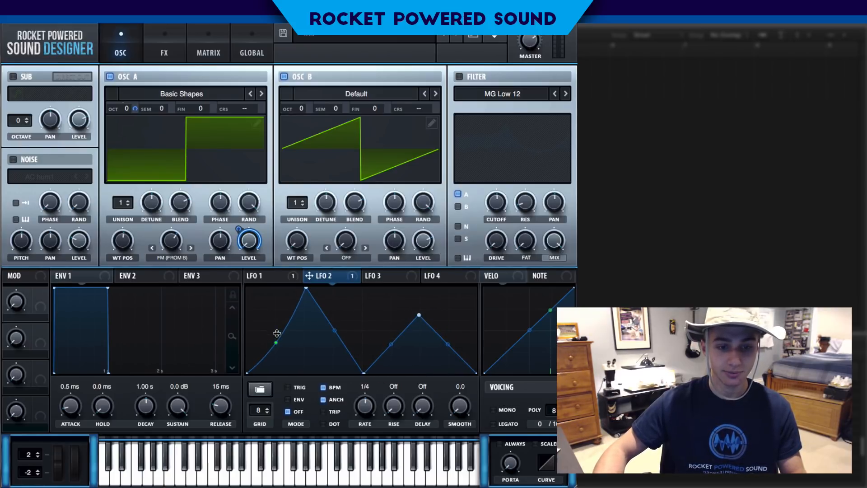
left_click(288, 387)
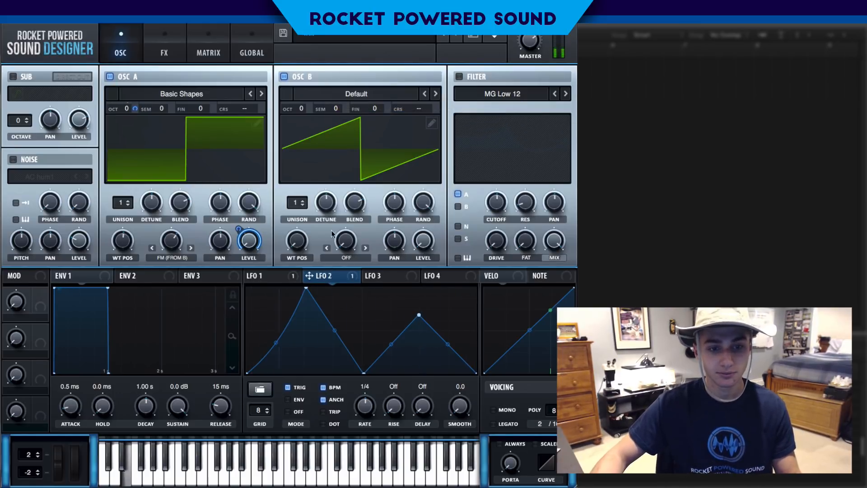
Fine-tune how strongly LFO 1 modulates oscillator A's octave.
left_click(283, 278)
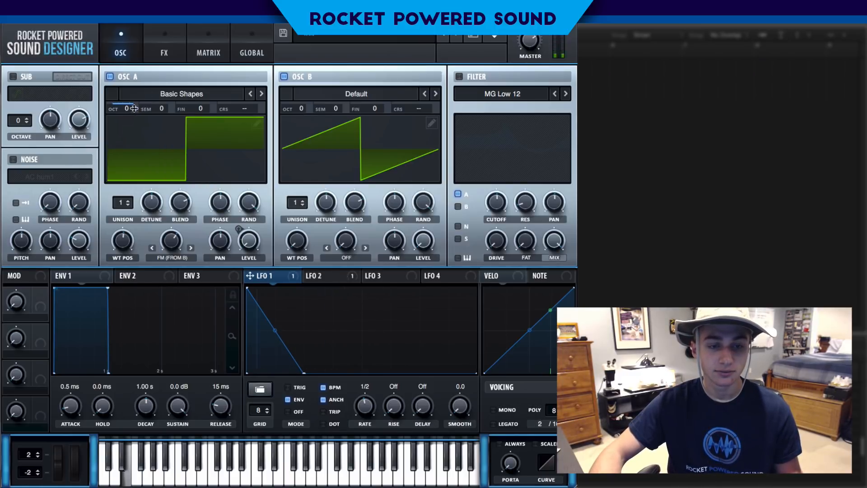
left_click_drag(134, 109, 134, 108)
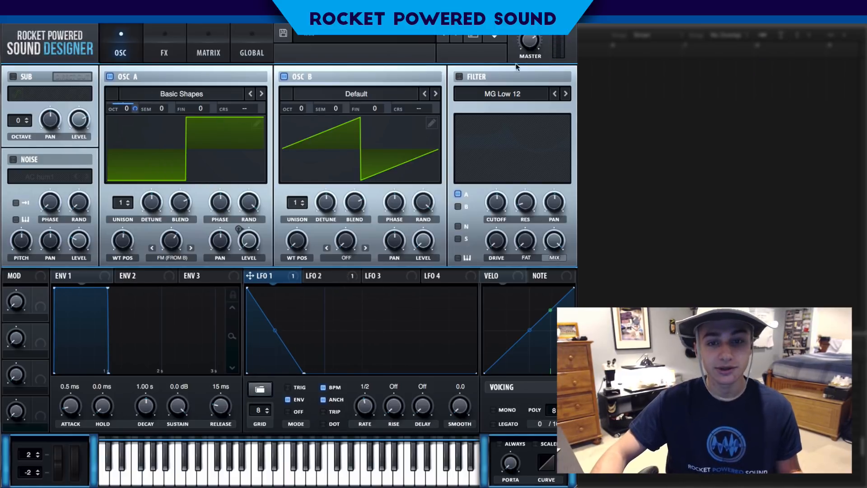
Enable the main filter and set its type to Bandreject from the Misc group.
left_click(459, 76)
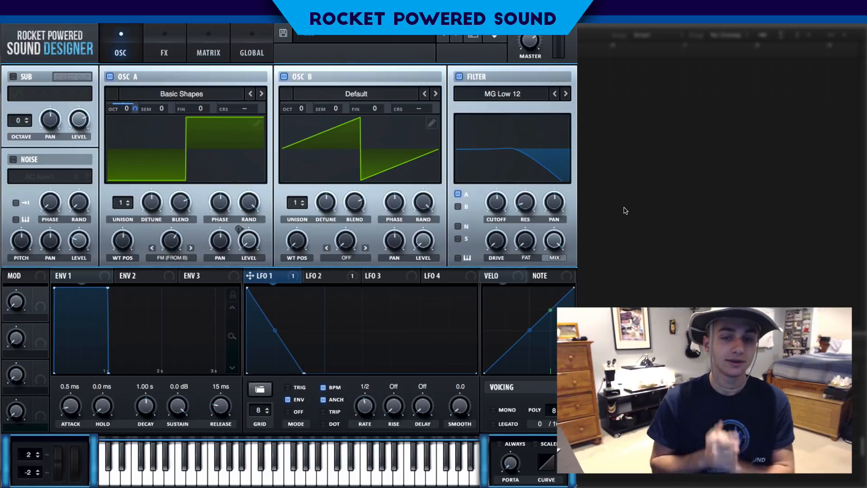
left_click(519, 93)
mouse_move(526, 133)
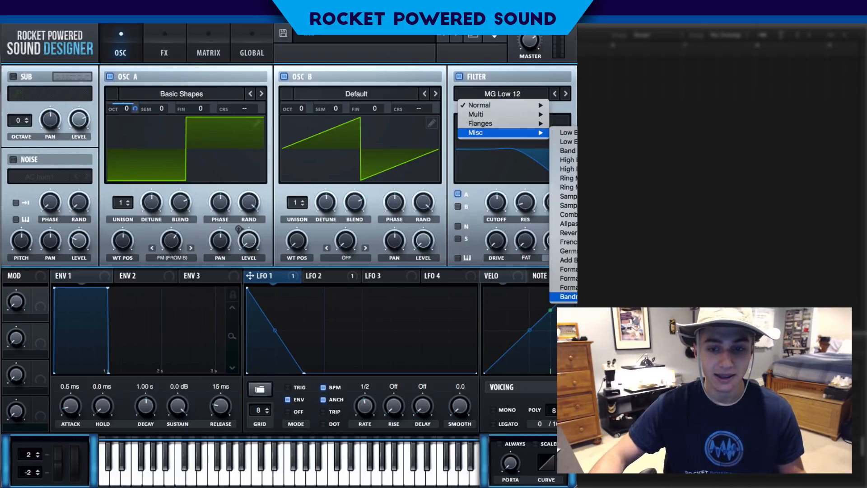
left_click(566, 296)
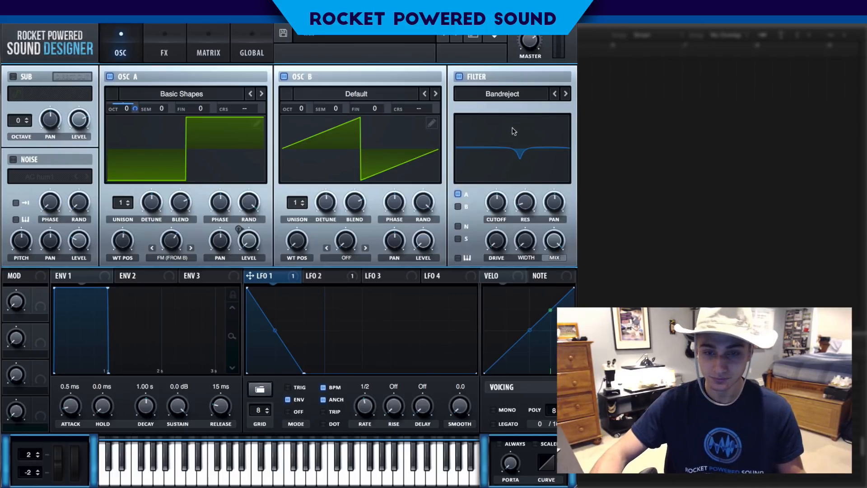
Adjust the Bandreject filter's cutoff and raise its width to form a broad notch.
left_click_drag(498, 202, 526, 202)
left_click_drag(544, 249, 548, 203)
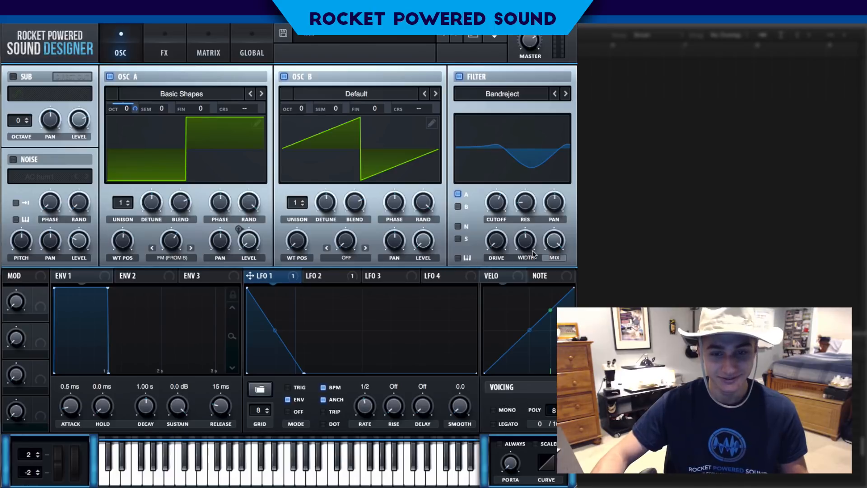
mouse_move(497, 206)
mouse_move(498, 206)
left_mouse_down()
mouse_move(481, 178)
mouse_move(475, 185)
mouse_move(494, 201)
mouse_move(483, 230)
mouse_move(498, 196)
left_mouse_up()
Assign LFO 2 to the filter cutoff with a modulation amount of about -33, and raise the filter resonance.
left_click(348, 282)
left_click_drag(330, 277, 496, 201)
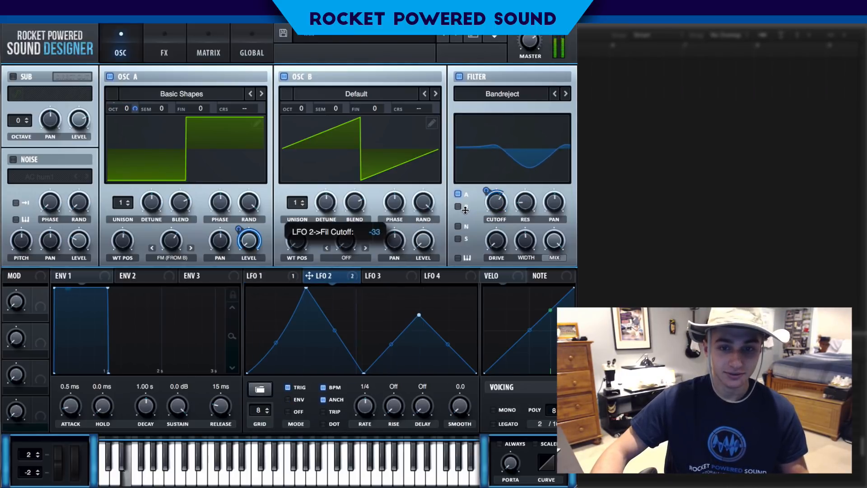
left_click_drag(535, 204, 548, 165)
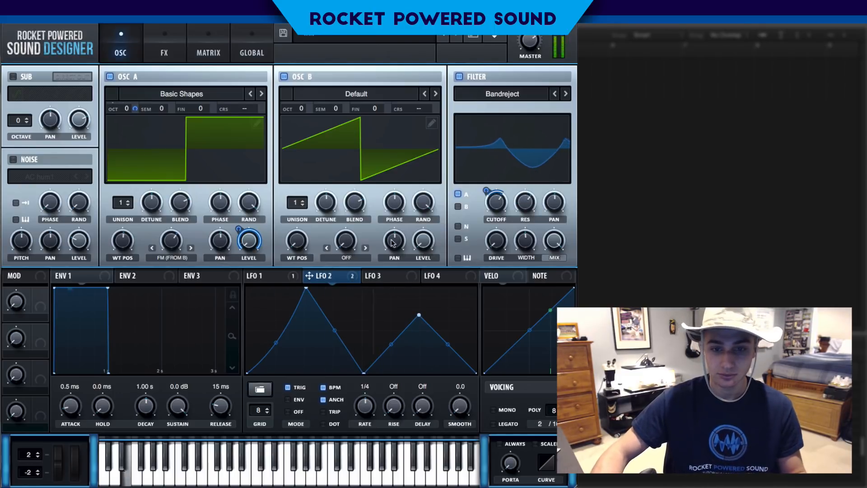
left_click_drag(309, 275, 524, 240)
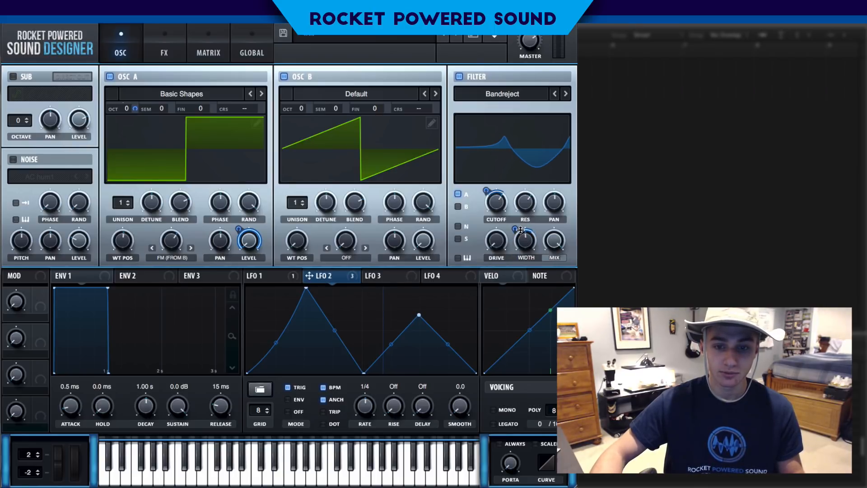
right_click(526, 241)
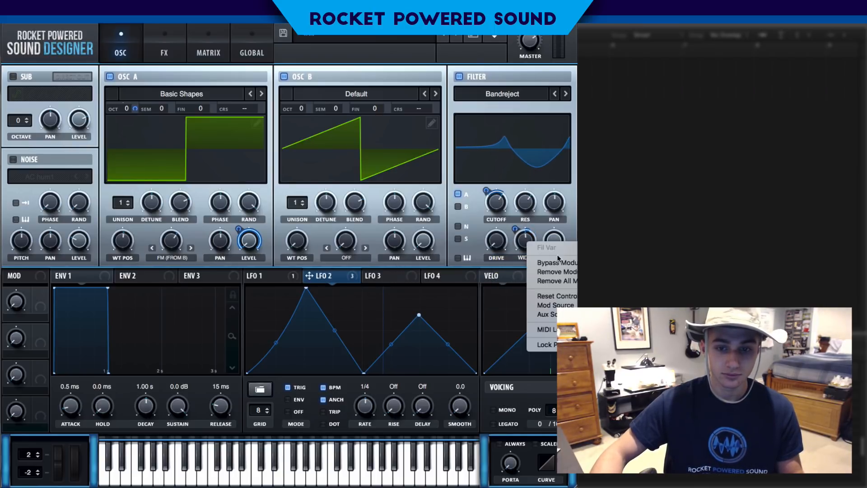
left_click(561, 272)
Assign LFO 2 to the filter width, adjust the modulation amount and set the base width to 46%.
left_click_drag(318, 274, 517, 239)
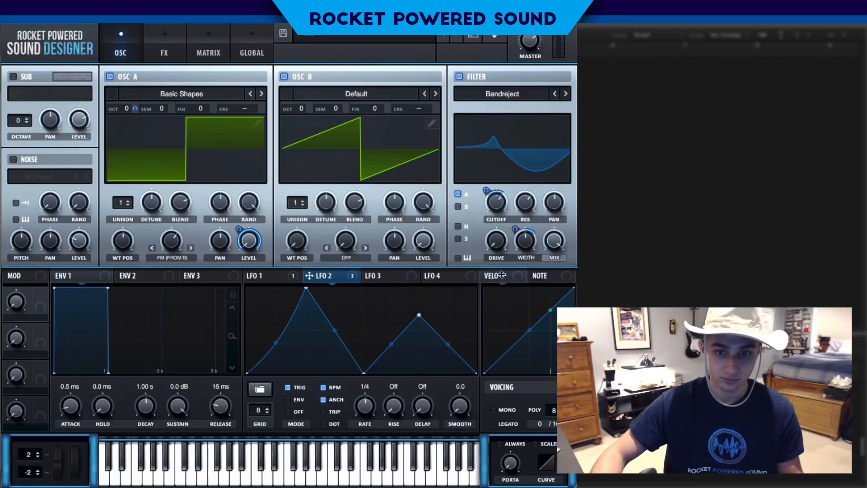
left_click_drag(501, 275, 499, 291)
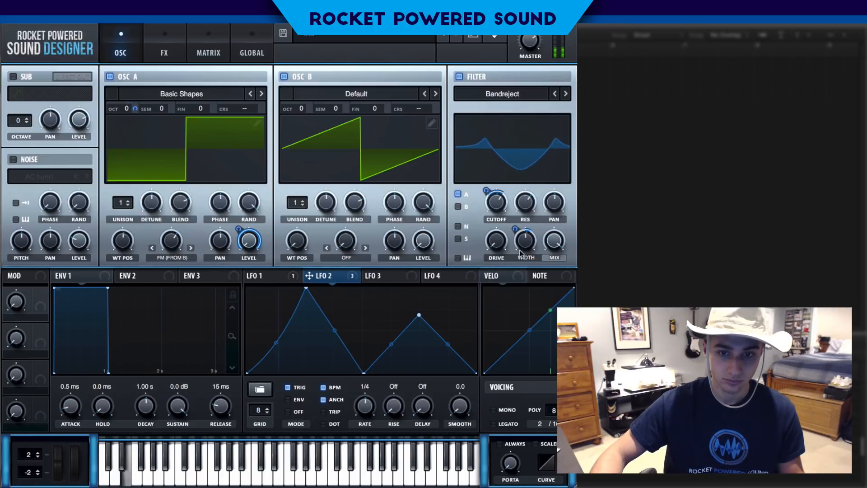
left_click_drag(521, 246, 518, 230)
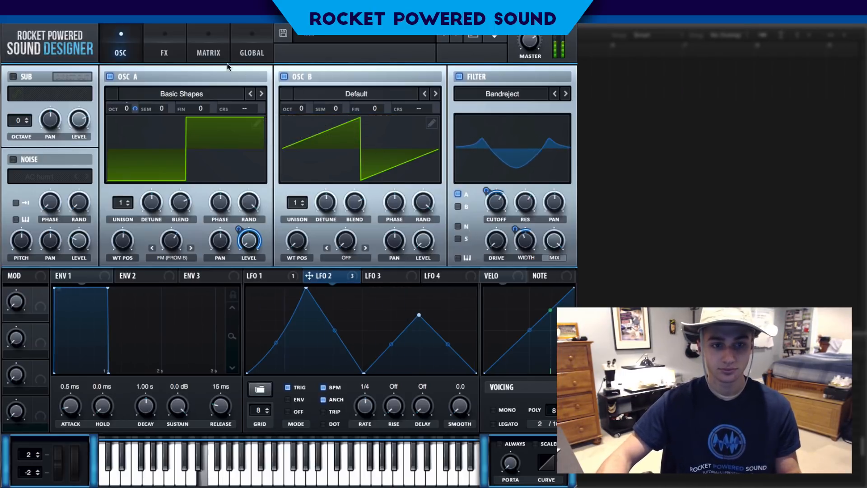
left_click_drag(532, 249, 534, 246)
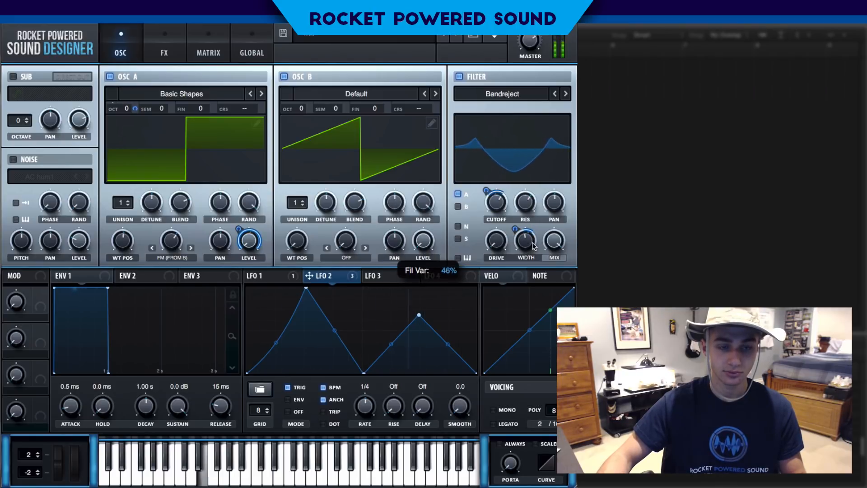
Enable the Filter effect in the FX rack and set its type to Combs from the Misc group.
left_click(169, 39)
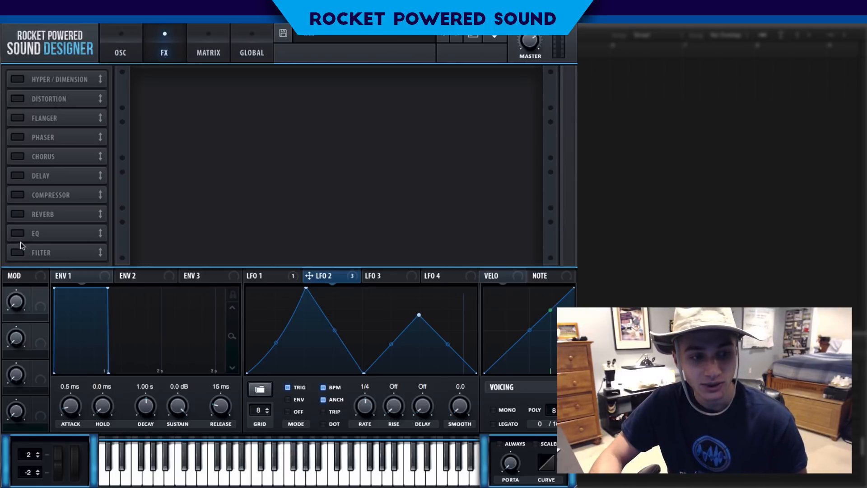
left_click(28, 253)
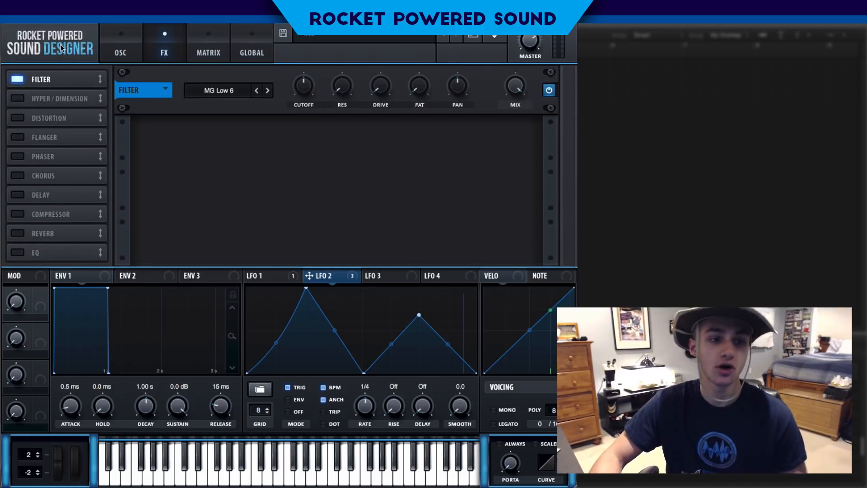
left_click(234, 97)
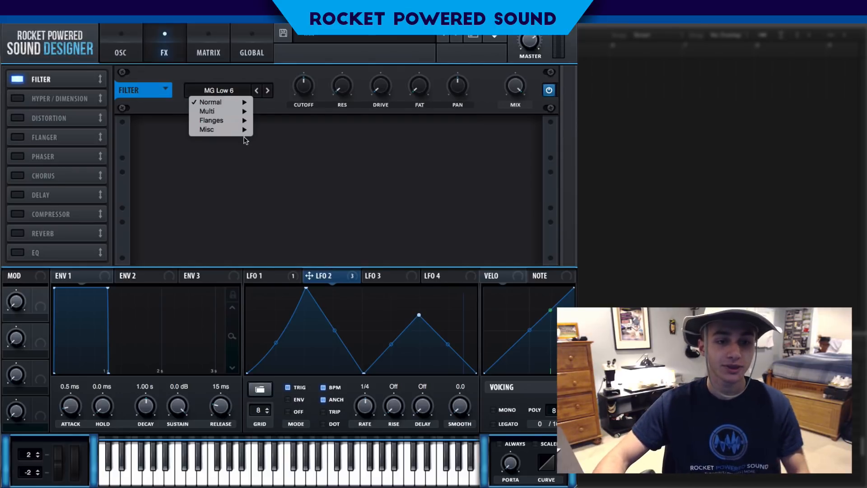
mouse_move(242, 131)
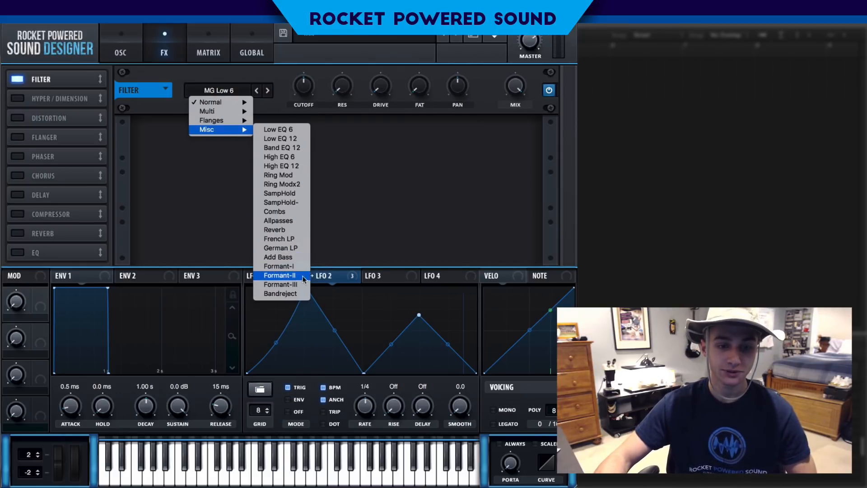
left_click(277, 212)
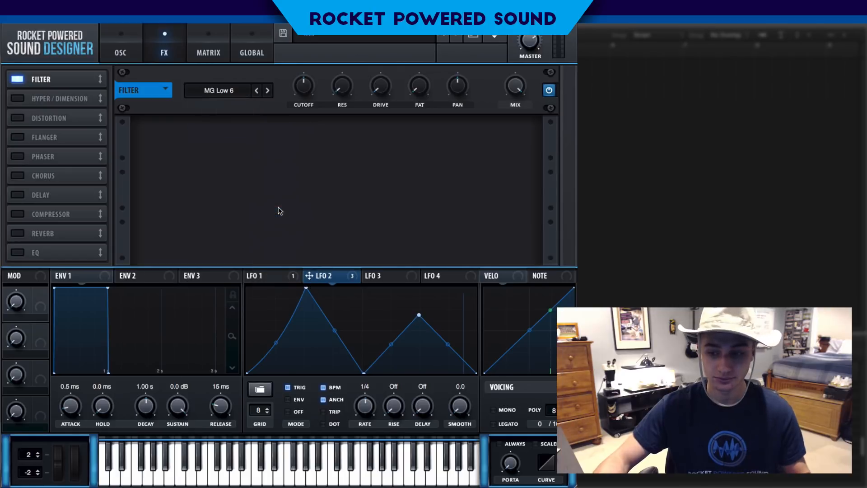
Lower the Combs filter's cutoff slightly and raise its resonance, comparing the sound with the effect bypassed.
left_click_drag(309, 87, 308, 90)
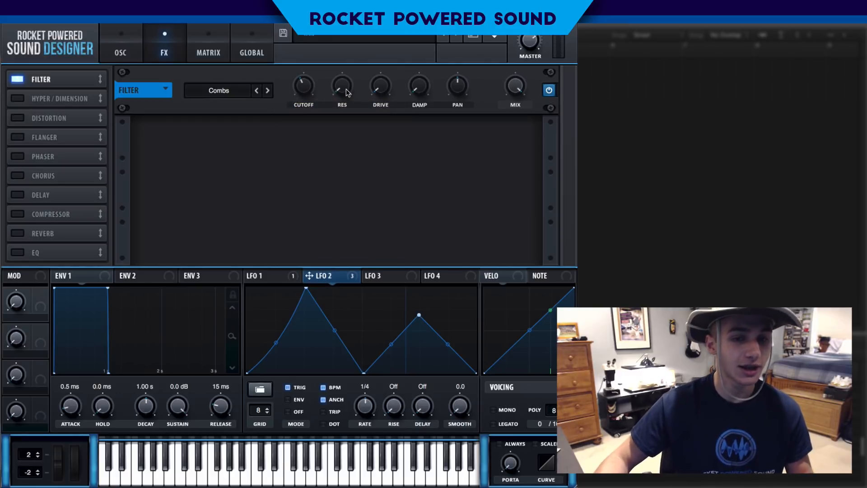
left_click(348, 93)
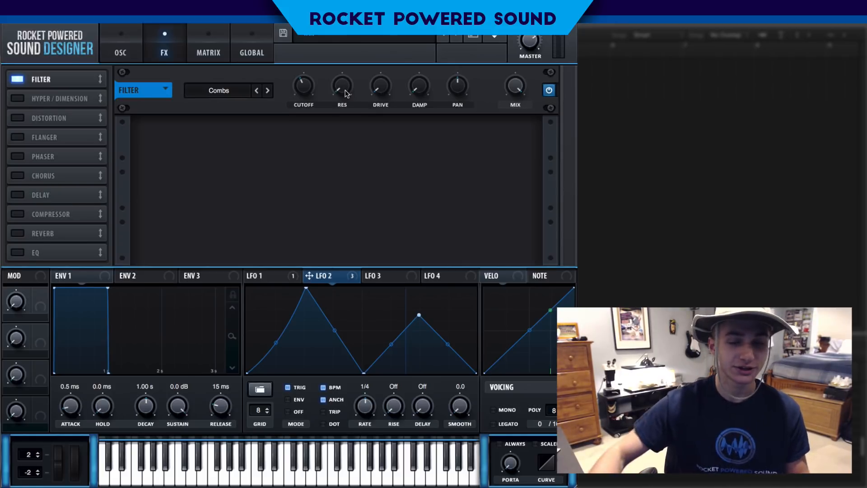
left_click_drag(347, 92, 355, 28)
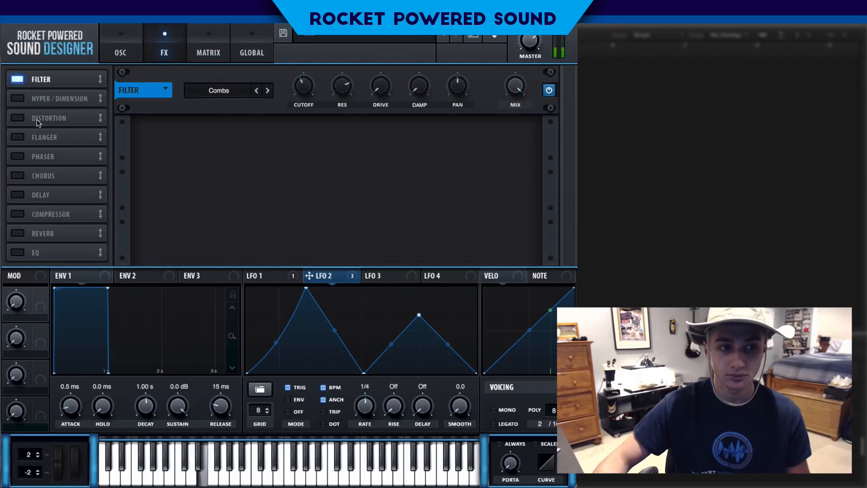
left_click(18, 79)
left_click(19, 79)
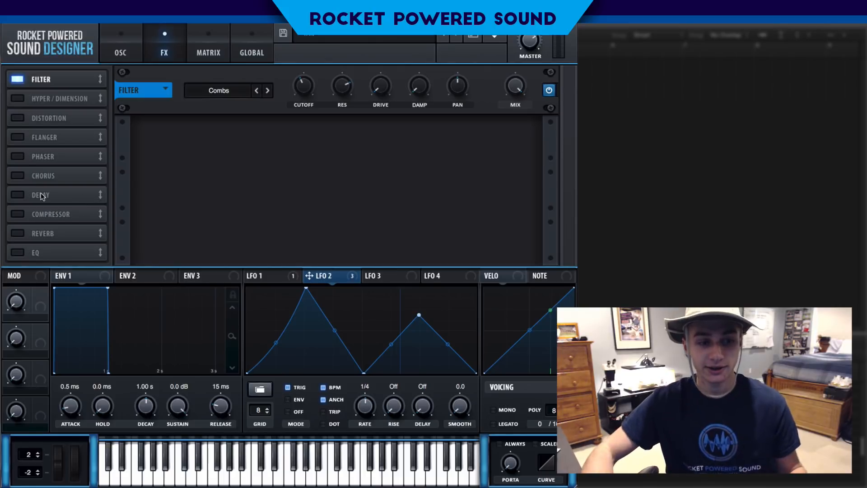
Enable the Compressor in multiband mode, place it directly after the filter effect and raise its gain to 10.2 dB.
left_click(20, 215)
left_click(392, 155)
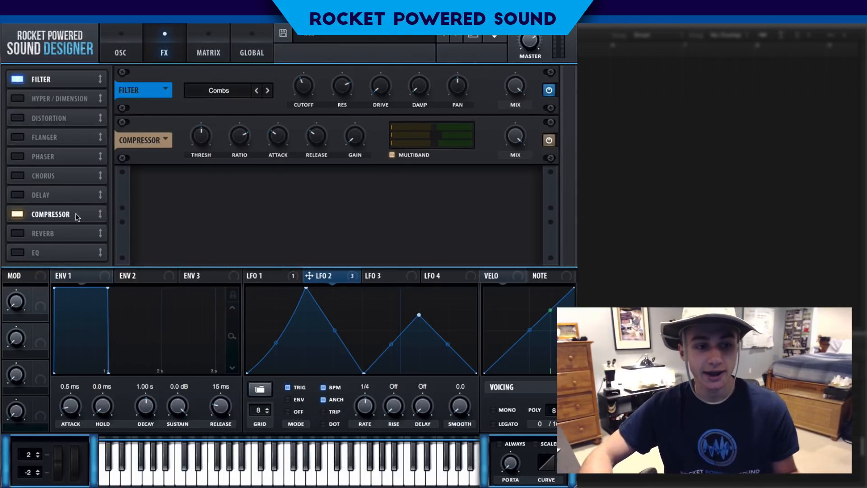
left_click_drag(75, 213, 64, 103)
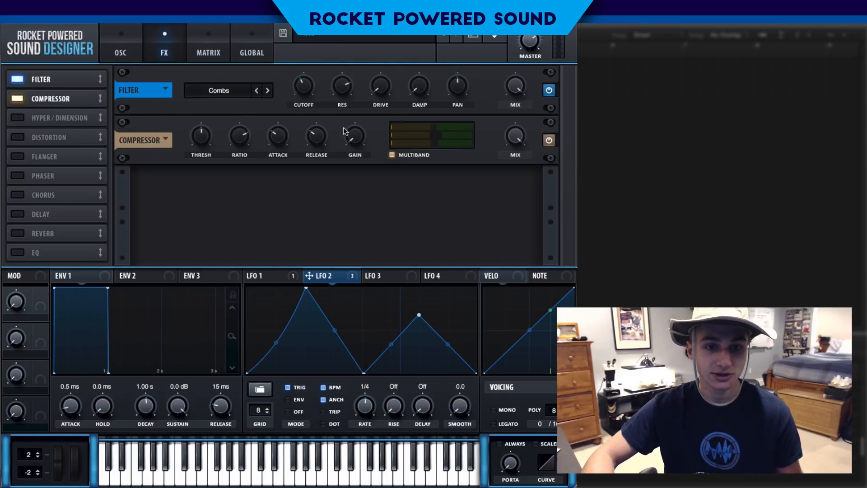
left_click_drag(364, 132, 360, 98)
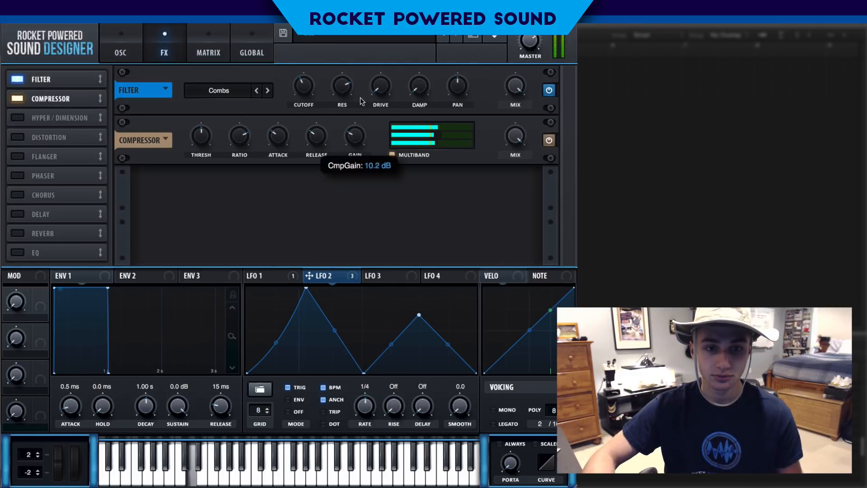
Bypass and re-enable the Combs filter for comparison, and reduce the level of the compressor's lowest band.
left_click(18, 80)
left_click(18, 80)
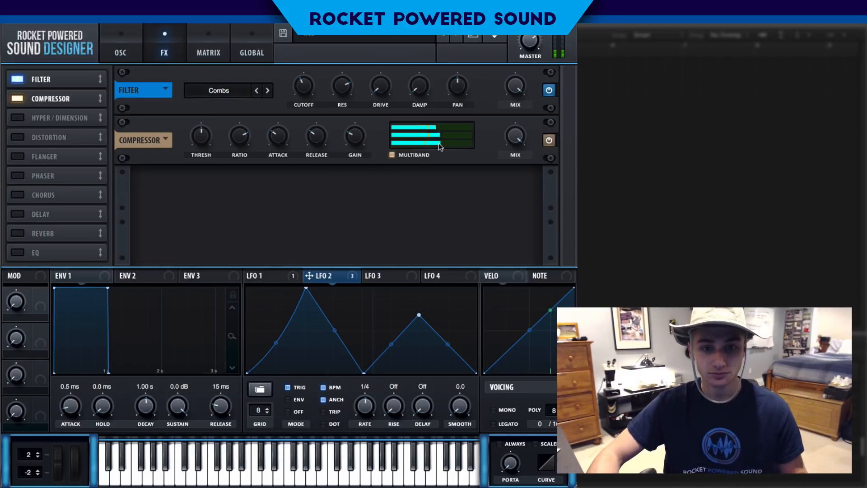
left_click_drag(414, 143, 409, 150)
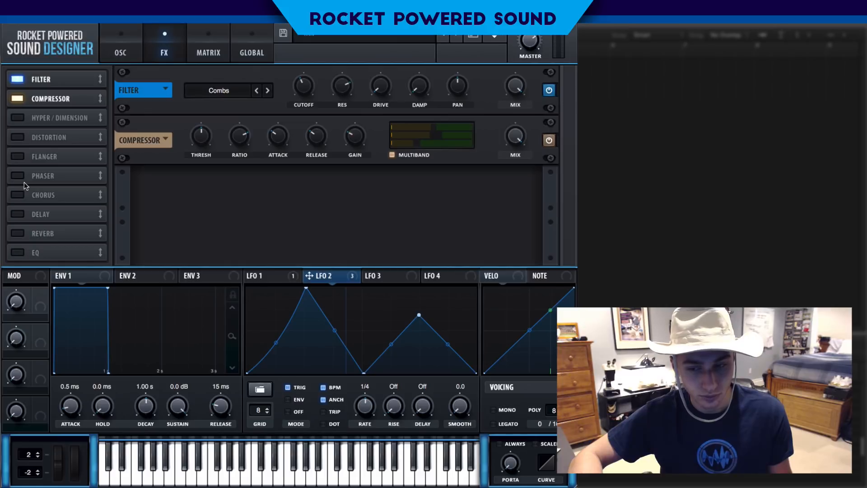
Enable the Hall reverb, try it ahead of the compressor, and put it back after the compressor.
left_click(31, 233)
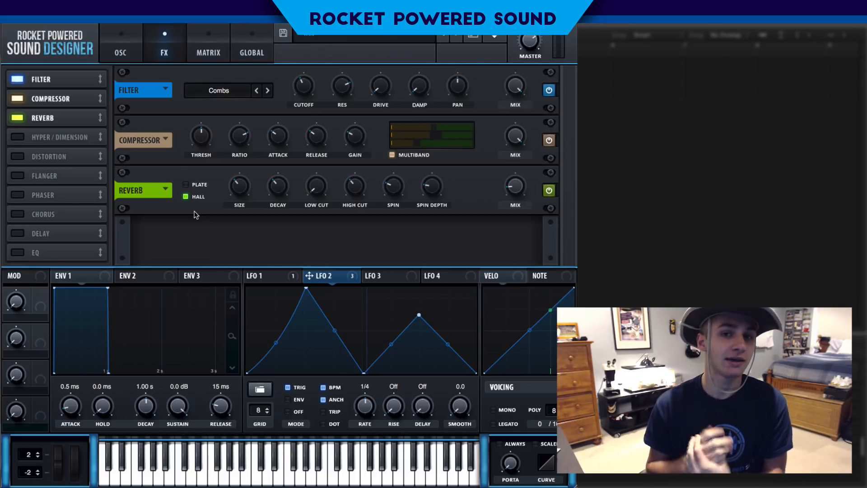
left_click_drag(74, 110, 76, 92)
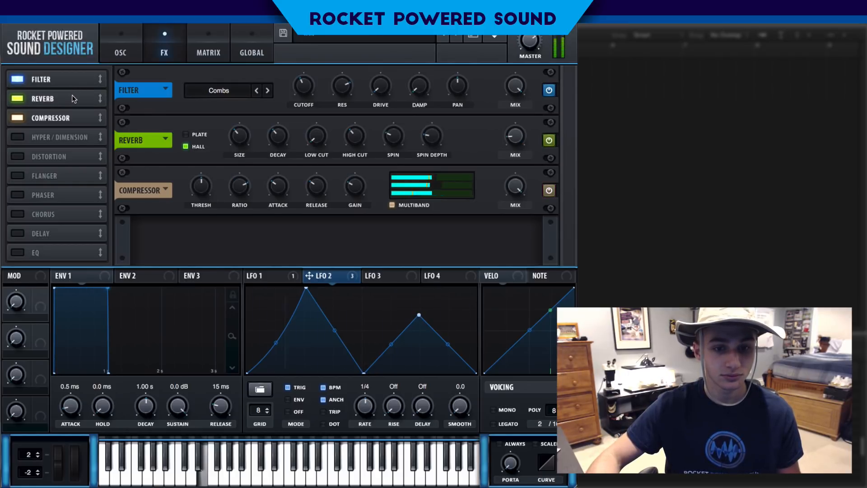
left_click_drag(50, 120, 51, 103)
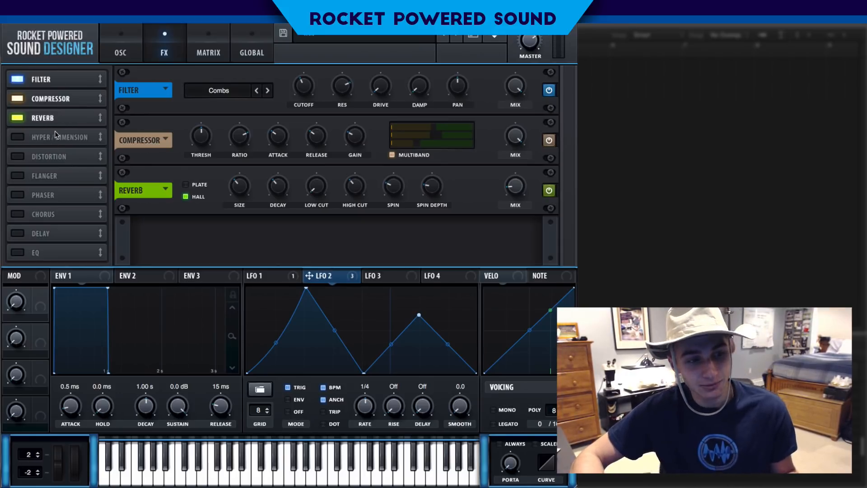
Enable Hyper/Dimension with the Hyper mix at 17% and a smaller Dimension size, and enable the Delay.
left_click(19, 136)
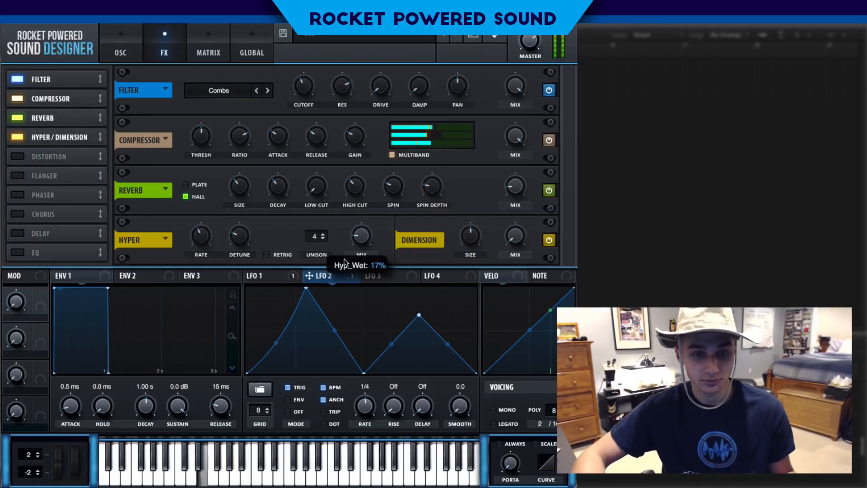
left_click_drag(470, 235, 456, 284)
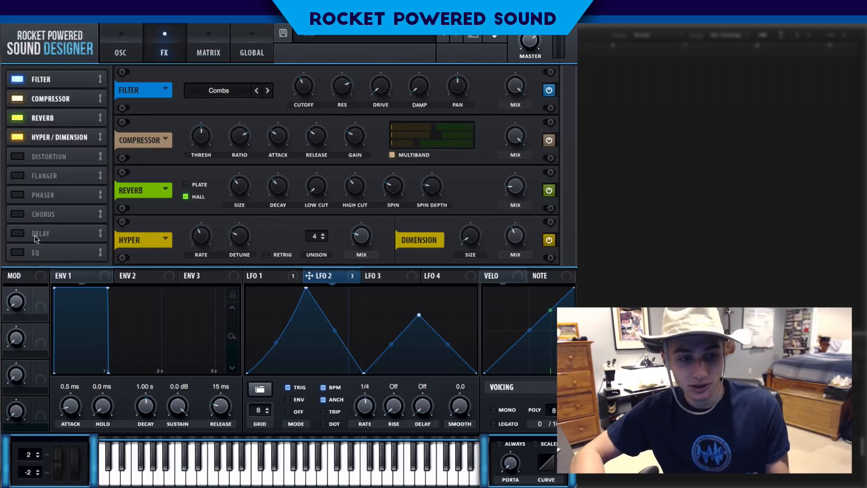
left_click(17, 233)
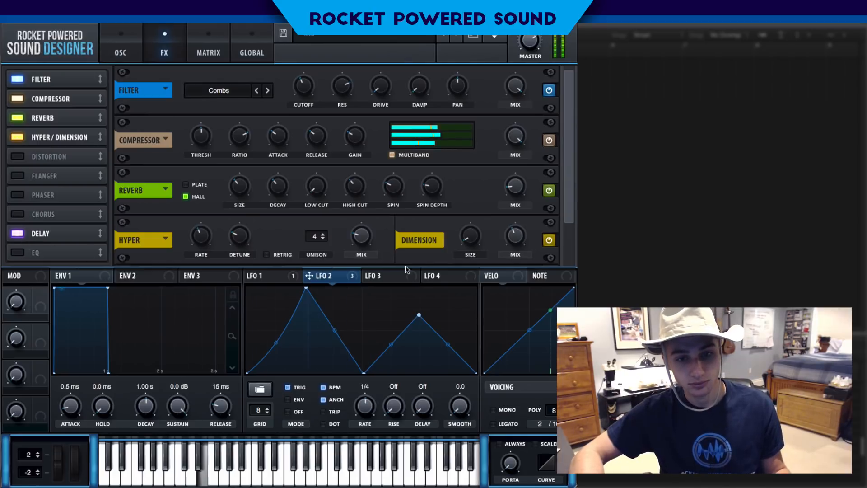
Set LFO 2's rate to 1/8 and compare its shape with LFO 1.
left_click_drag(573, 197, 571, 205)
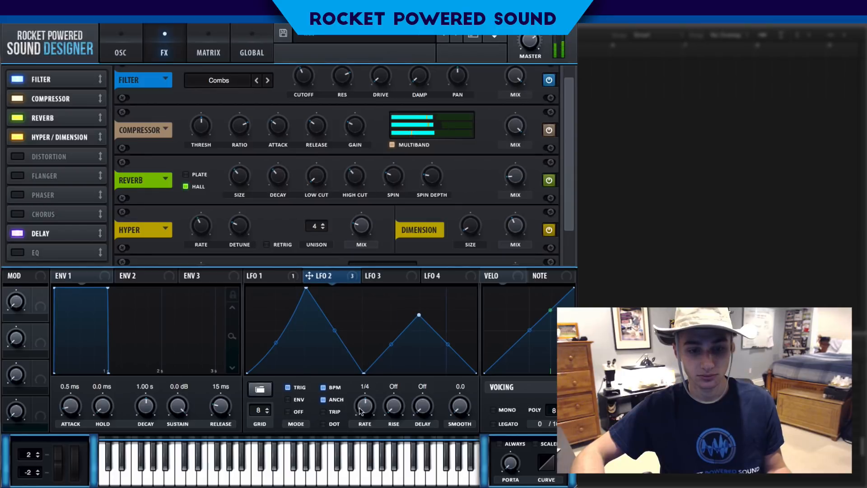
left_click_drag(366, 410, 369, 404)
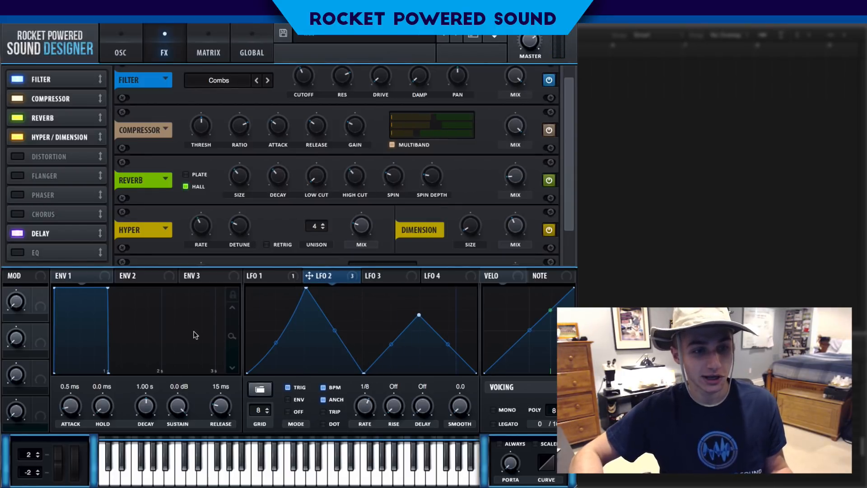
scroll(575, 186, "down", 2)
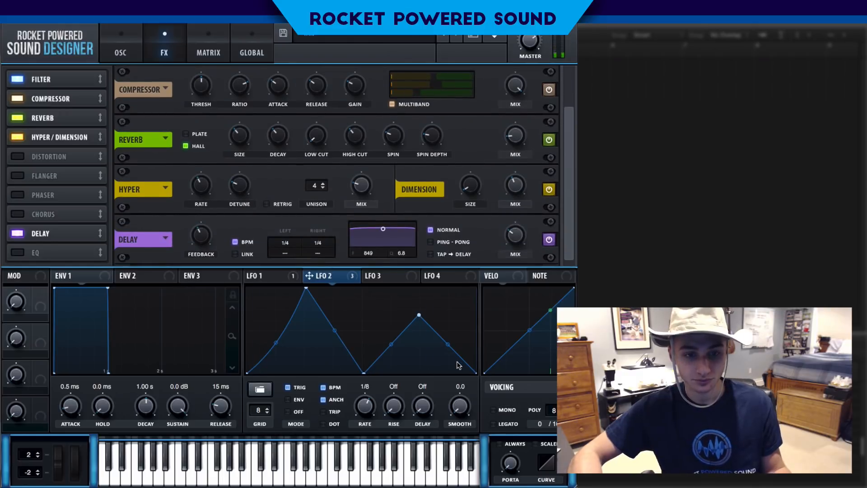
left_click(266, 278)
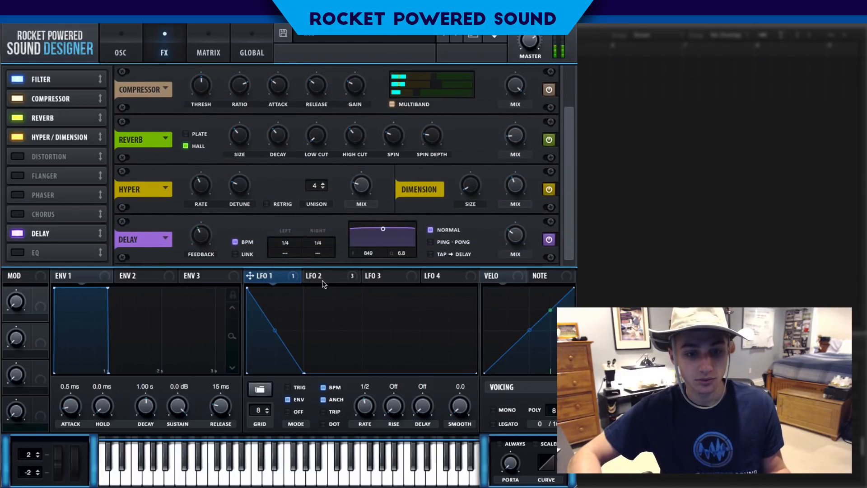
left_click(321, 280)
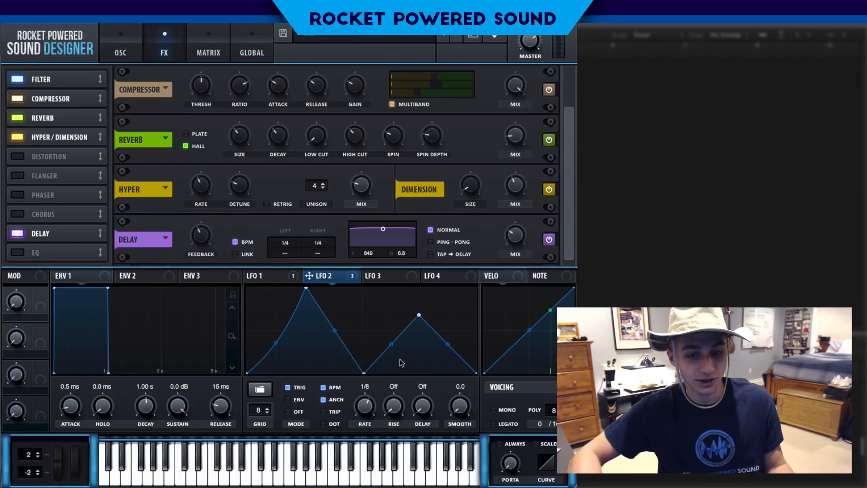
Link the delay's two channels, turn off BPM sync, set the delay time to 98.83 ms and the mix to about 43%.
left_click(237, 251)
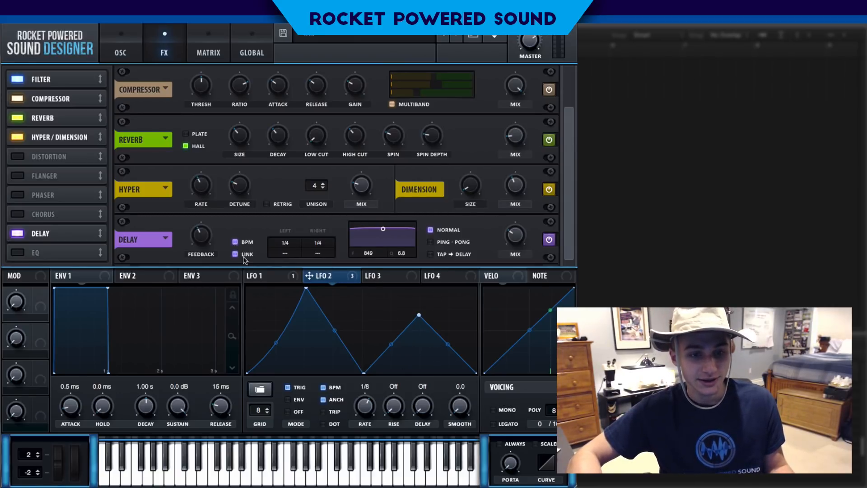
left_click(236, 243)
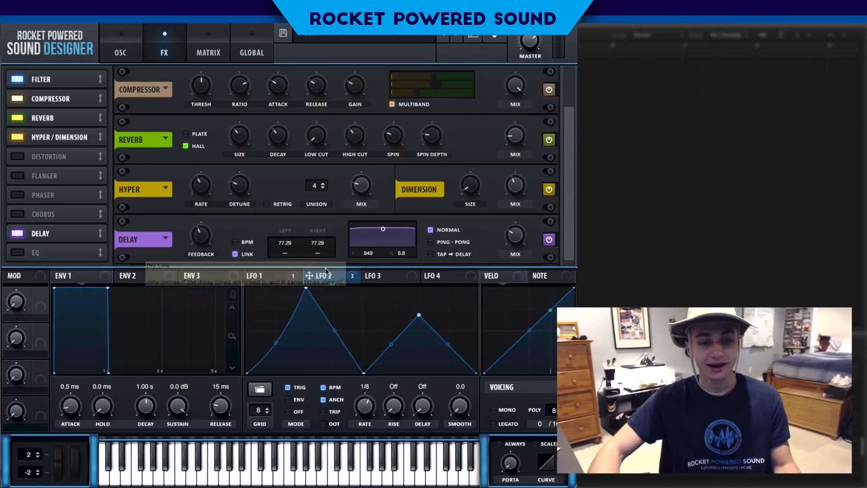
mouse_move(303, 249)
left_mouse_down()
mouse_move(268, 249)
mouse_move(298, 242)
left_mouse_up()
mouse_move(299, 243)
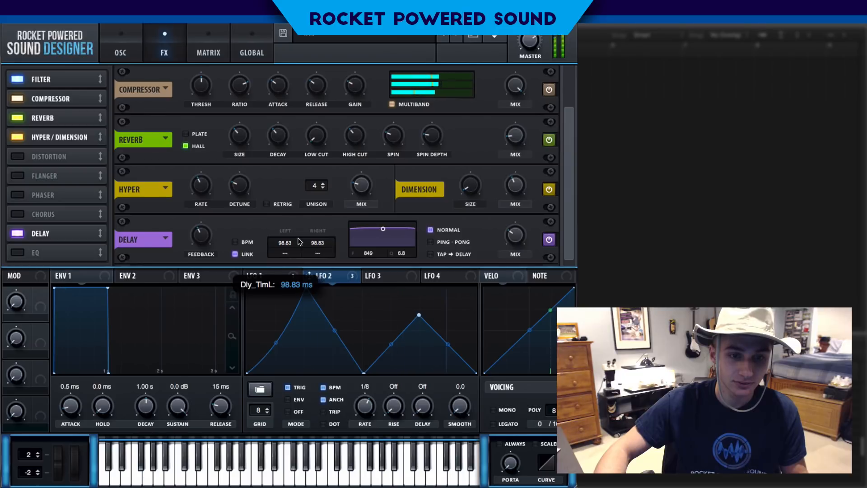
mouse_move(532, 211)
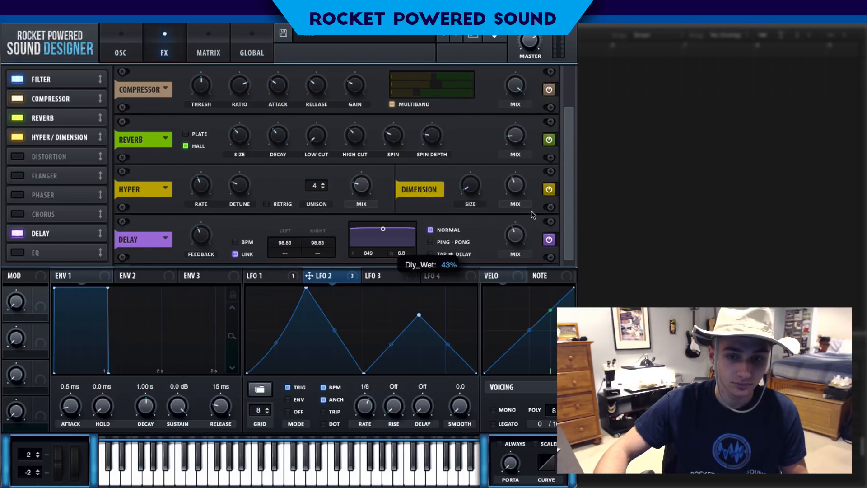
left_click_drag(523, 215, 523, 215)
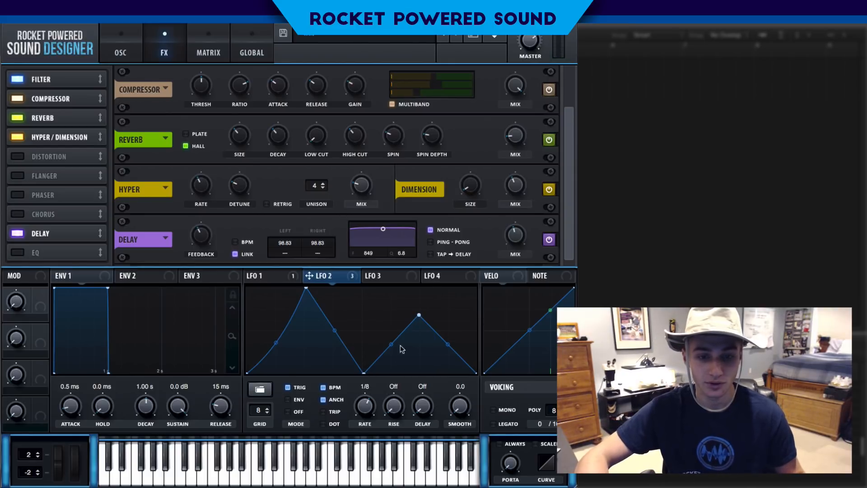
Check LFO 1's shape, fine-tune LFO 2's first peak at full height and return to the oscillator view.
left_click(268, 277)
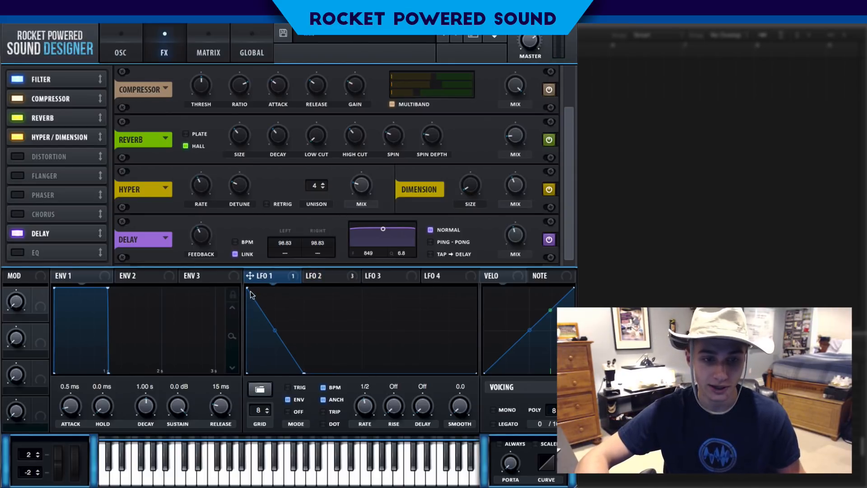
left_click(315, 283)
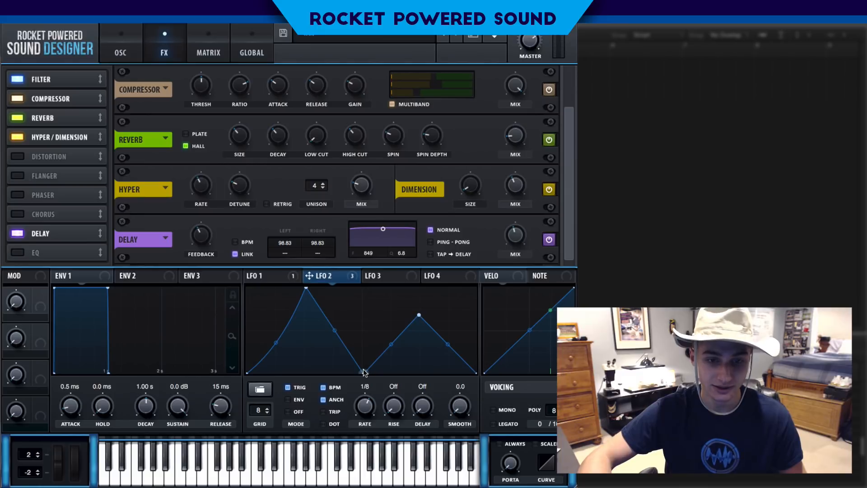
mouse_move(306, 288)
left_mouse_down()
mouse_move(302, 326)
mouse_move(307, 276)
left_mouse_up()
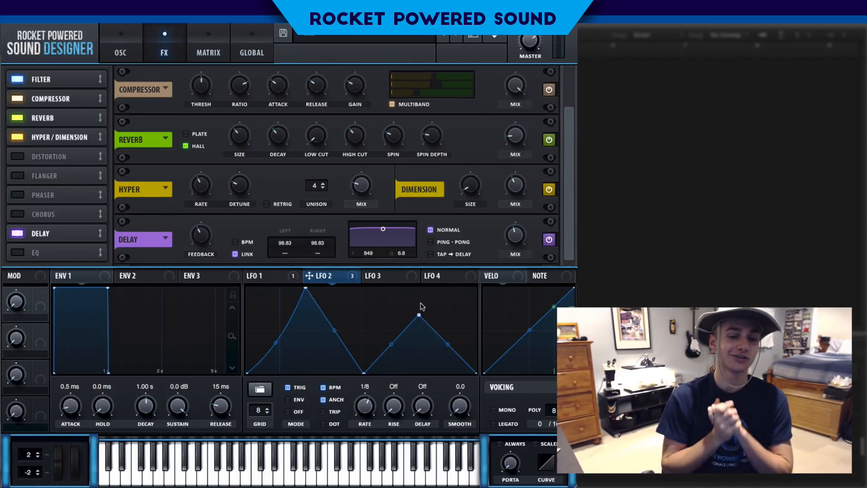
left_click(120, 50)
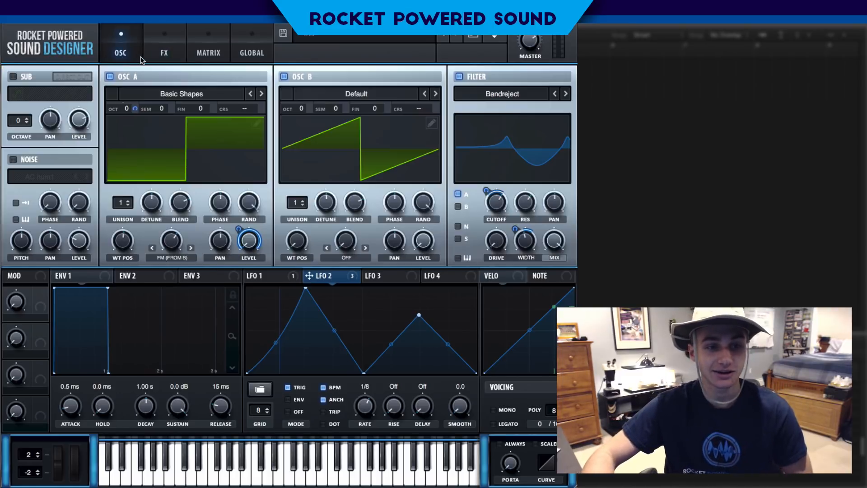